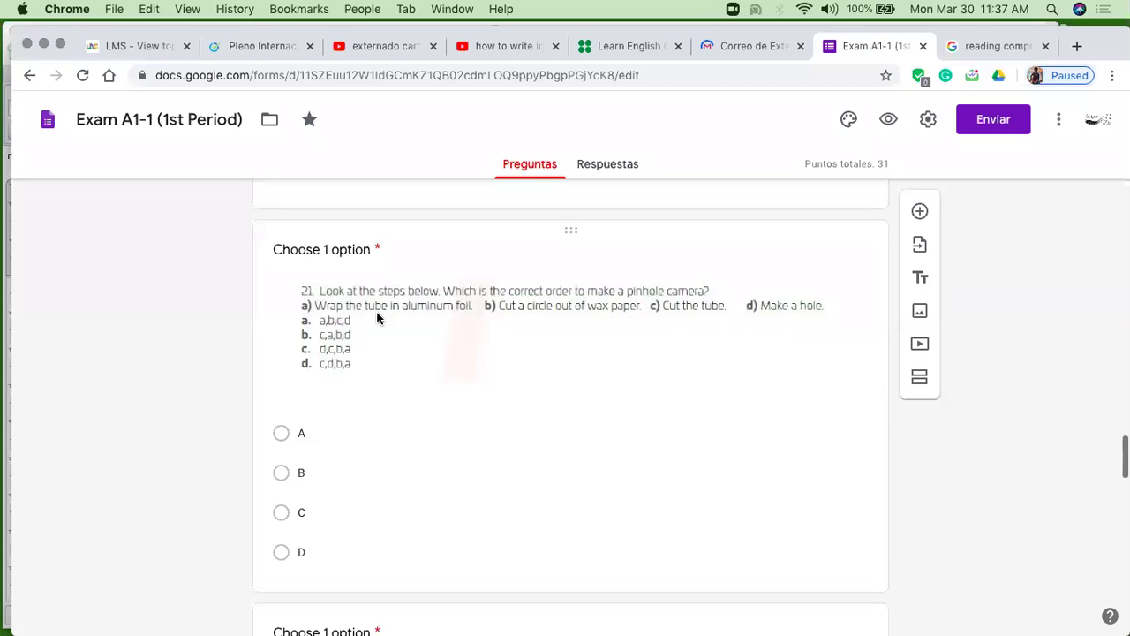
Open question 21 about the pinhole camera steps to view its answer options, and return to the beginning of the exam
left_click(332, 342)
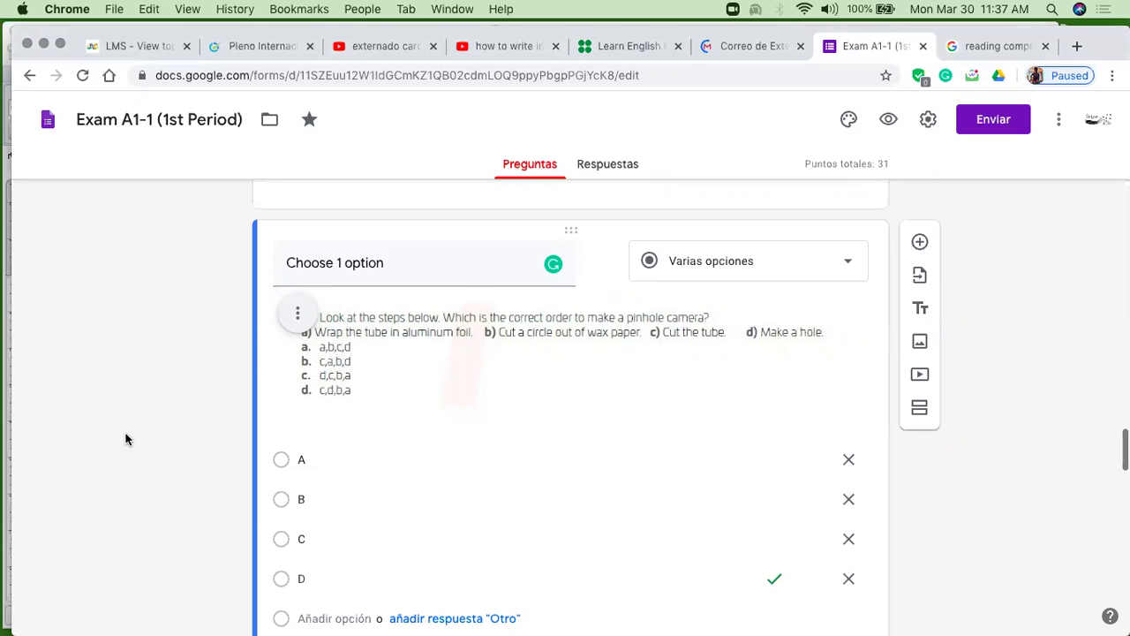
scroll(188, 411, "down", 1)
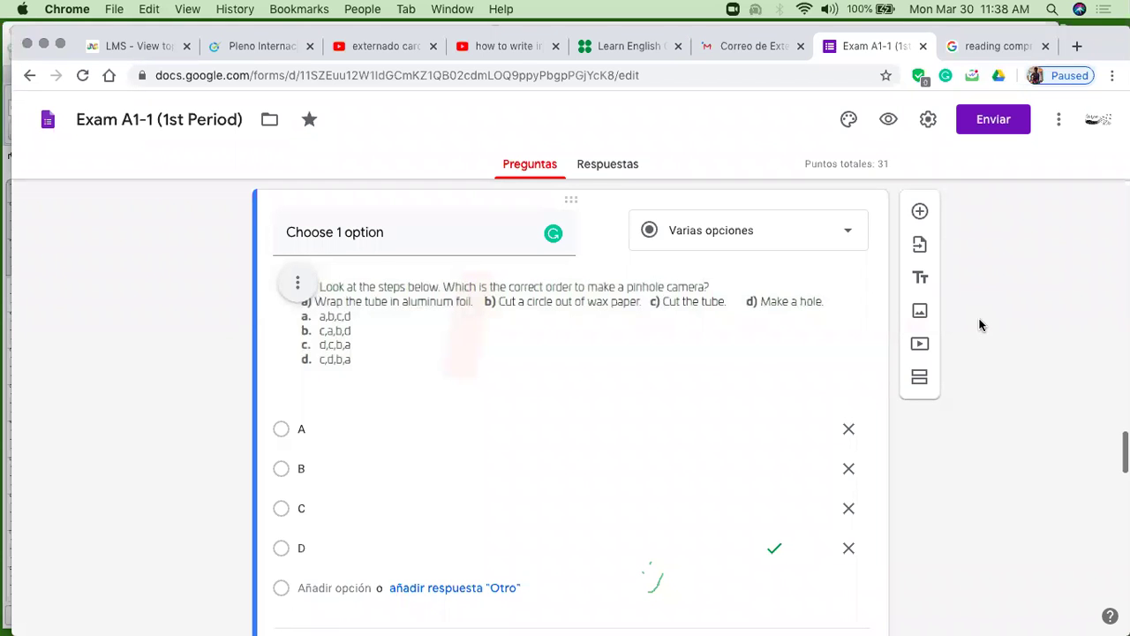
scroll(979, 325, "up", 10)
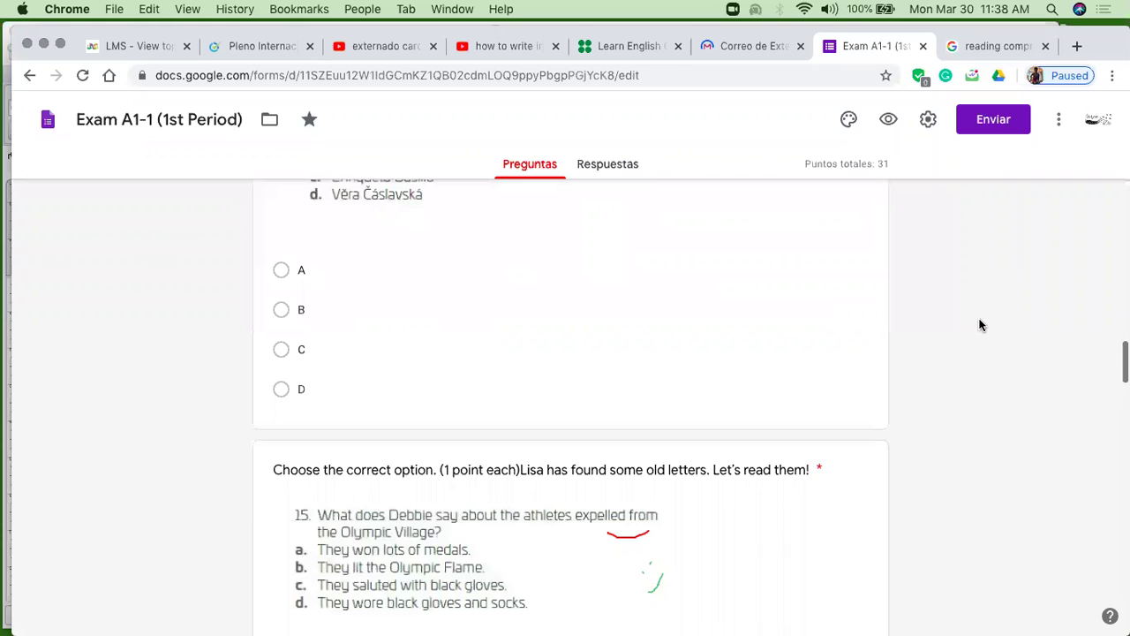
scroll(979, 325, "up", 3)
scroll(979, 325, "up", 15)
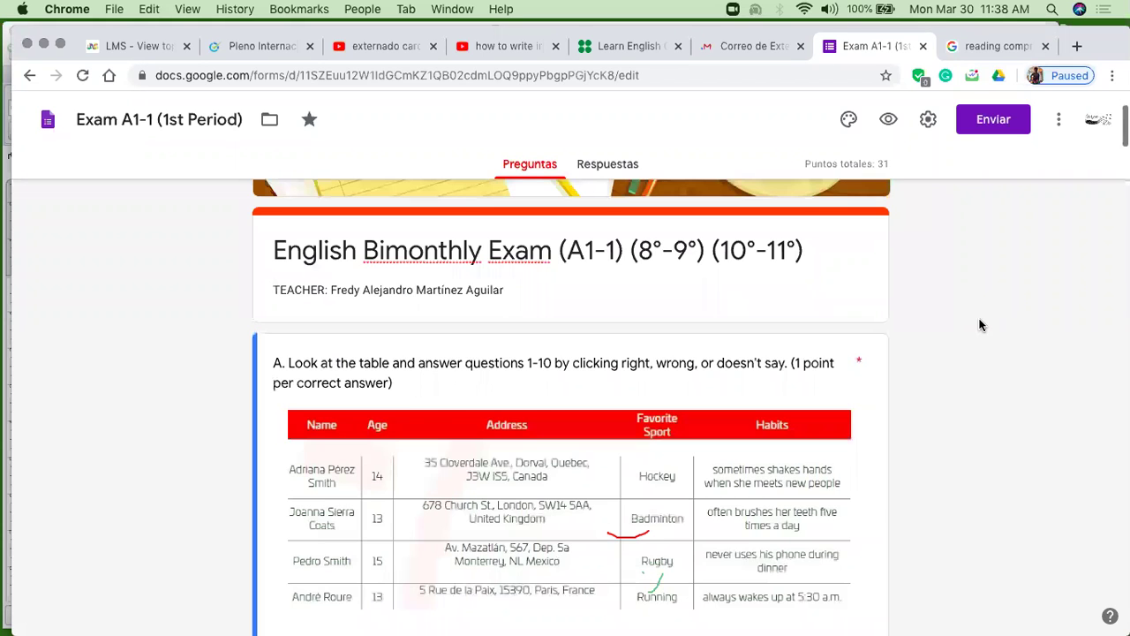
Review the exam from the table for questions 1-10 through the old letters questions to the pinhole camera text in section C
scroll(979, 325, "down", 9)
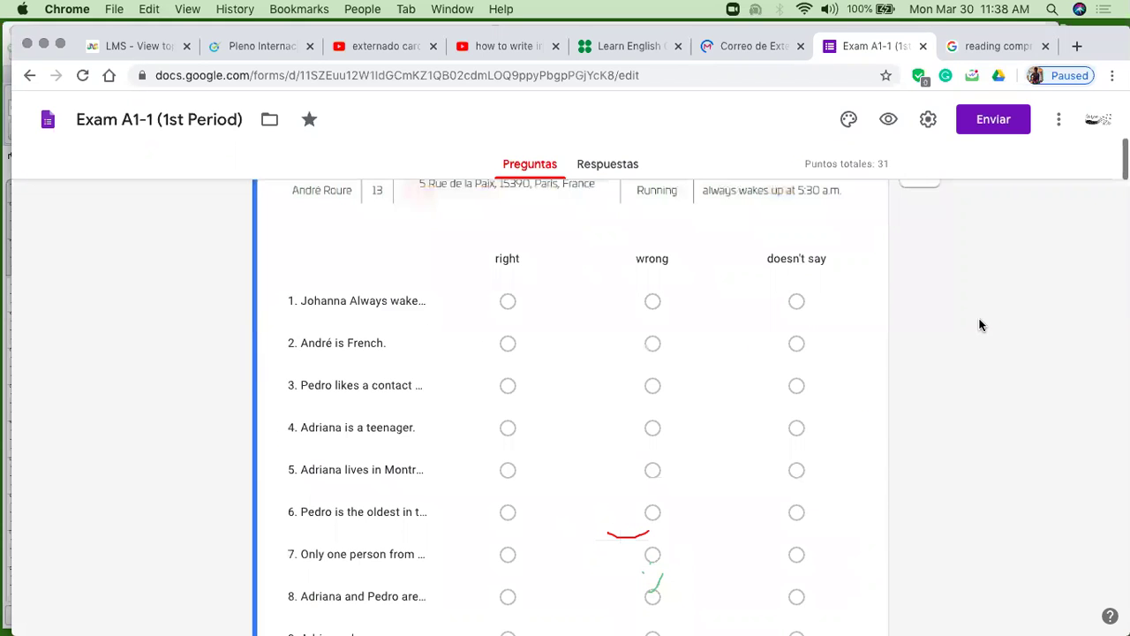
scroll(979, 325, "down", 10)
scroll(979, 325, "down", 8)
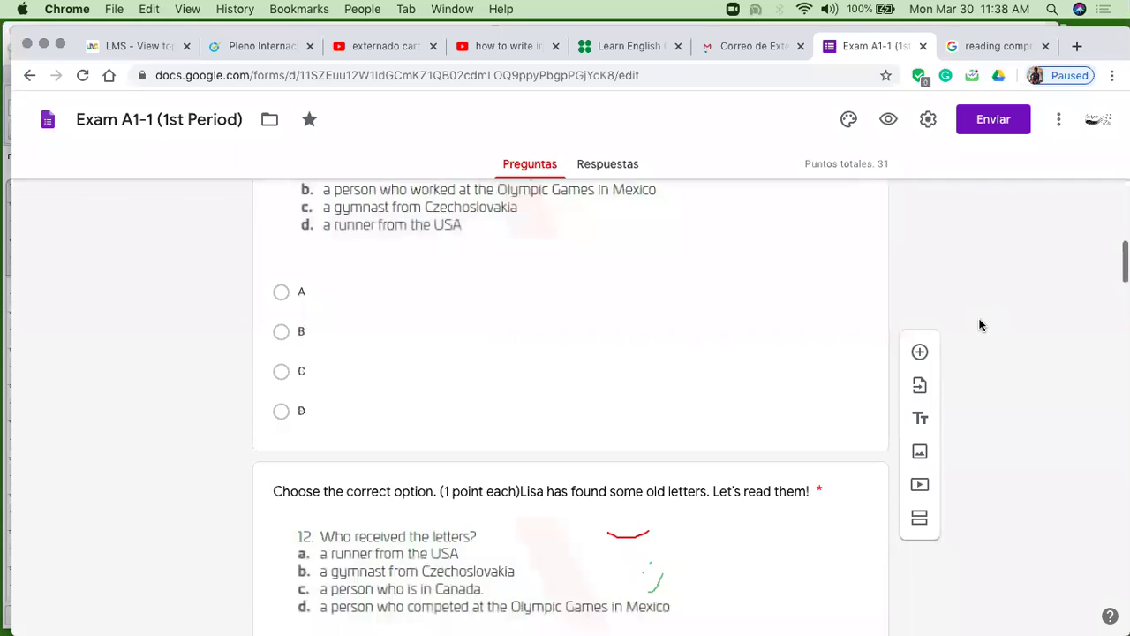
scroll(979, 325, "down", 8)
scroll(980, 325, "down", 1)
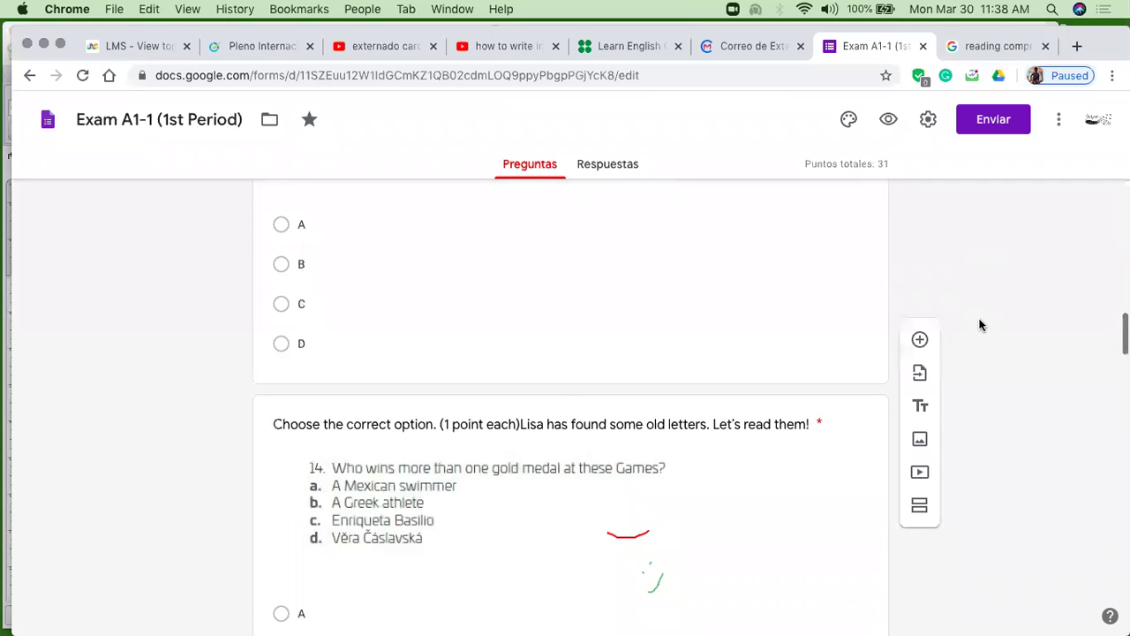
scroll(979, 325, "down", 10)
scroll(979, 325, "up", 3)
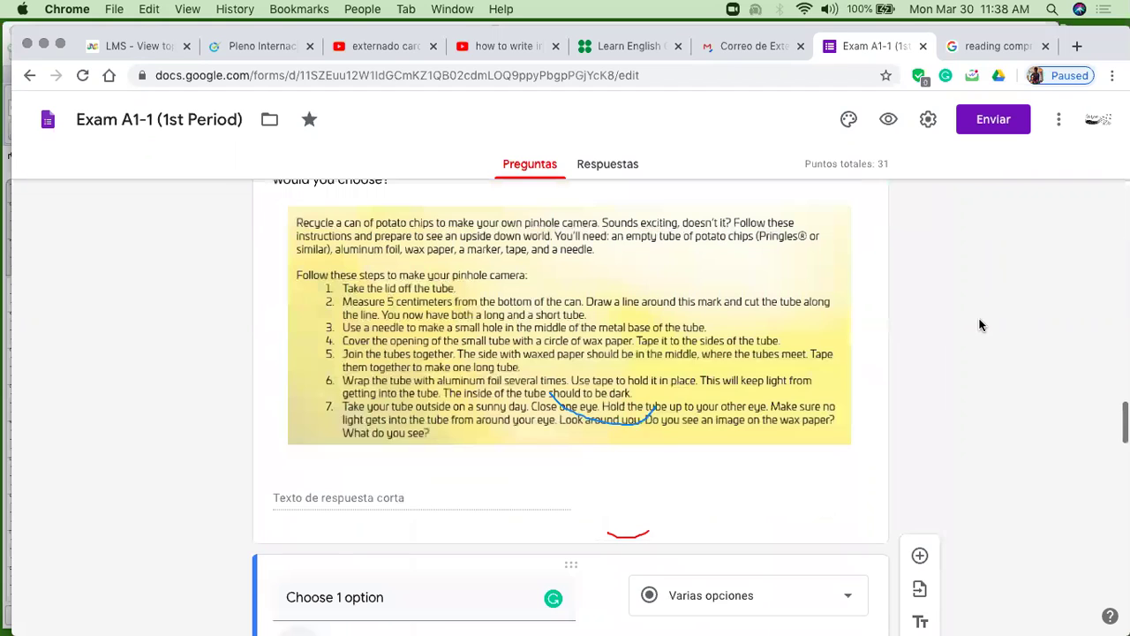
scroll(979, 325, "up", 1)
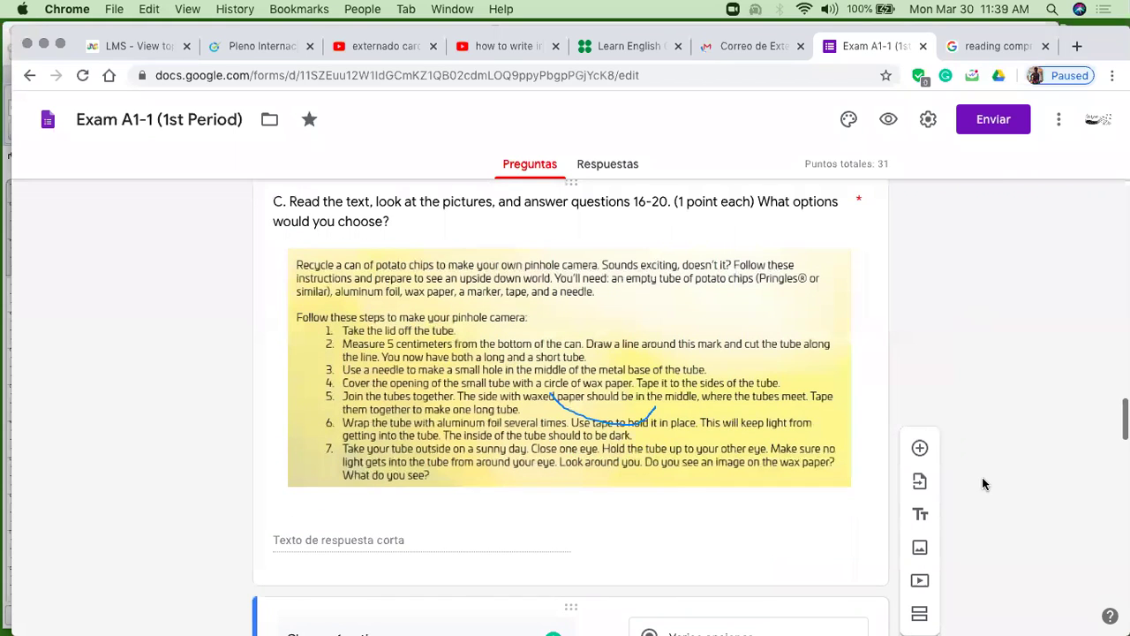
Look through the remaining multiple-choice questions down to the section D writing task and the institutional e-mail question
scroll(982, 477, "down", 10)
scroll(639, 95, "down", 3)
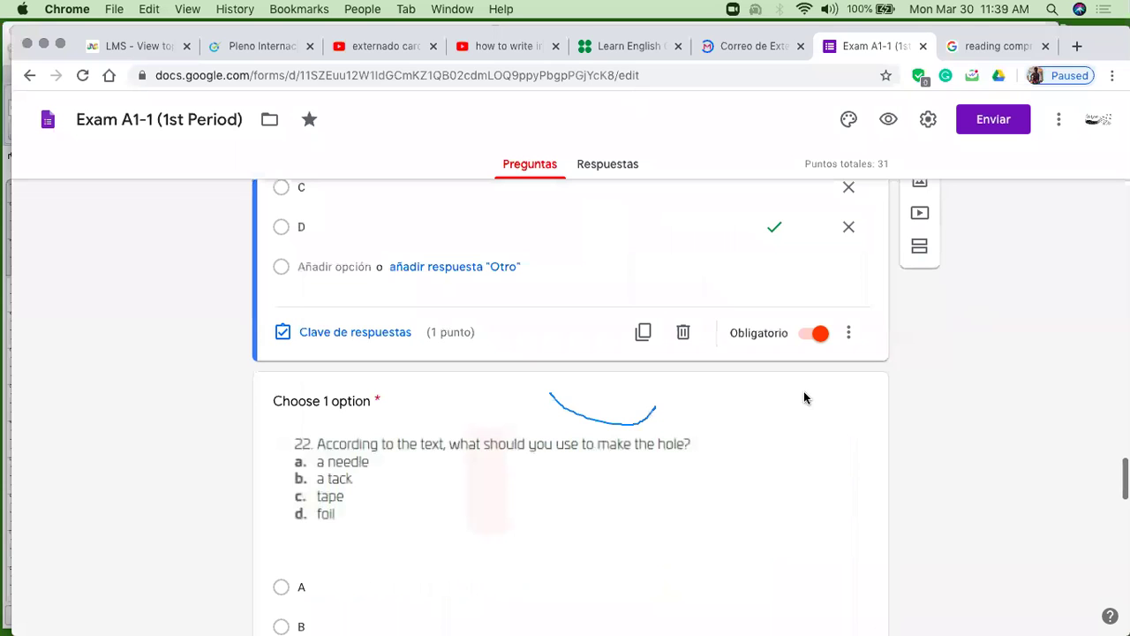
scroll(804, 397, "down", 1)
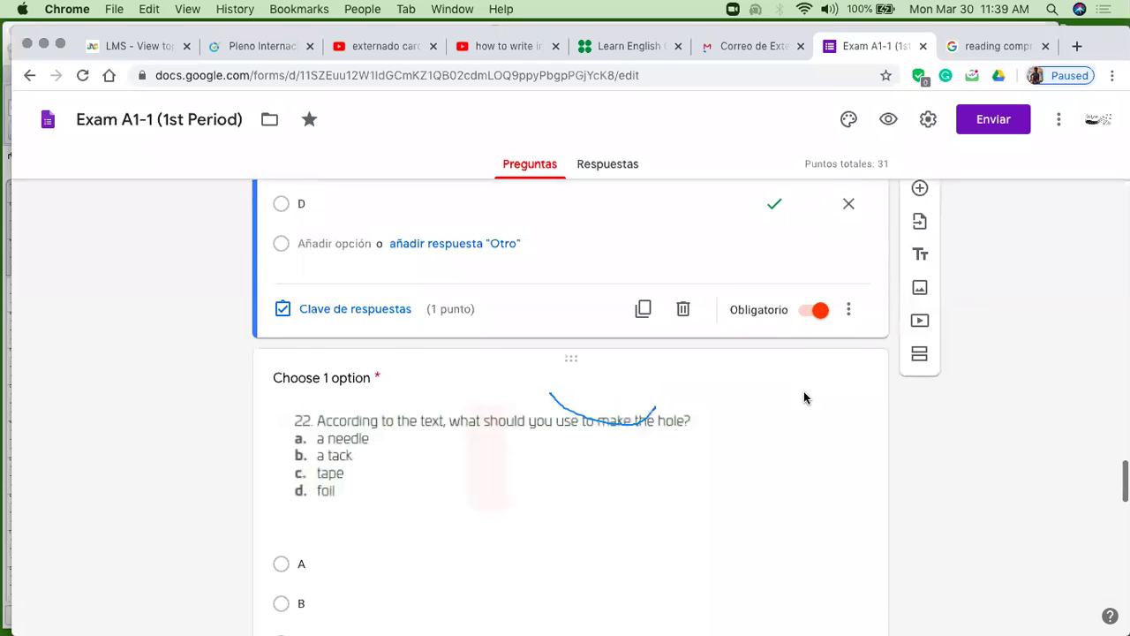
scroll(803, 397, "down", 15)
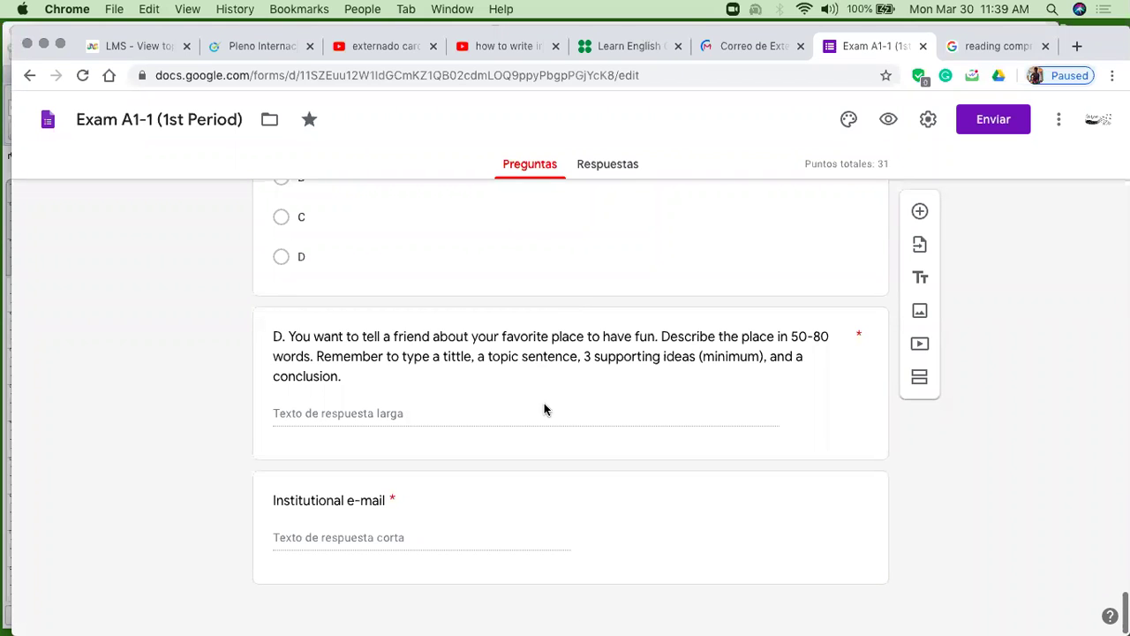
Switch to the Word document Documento2 and insert blank lines between number 2 and the Animals topic
key("ctrl+Up")
left_click(257, 378)
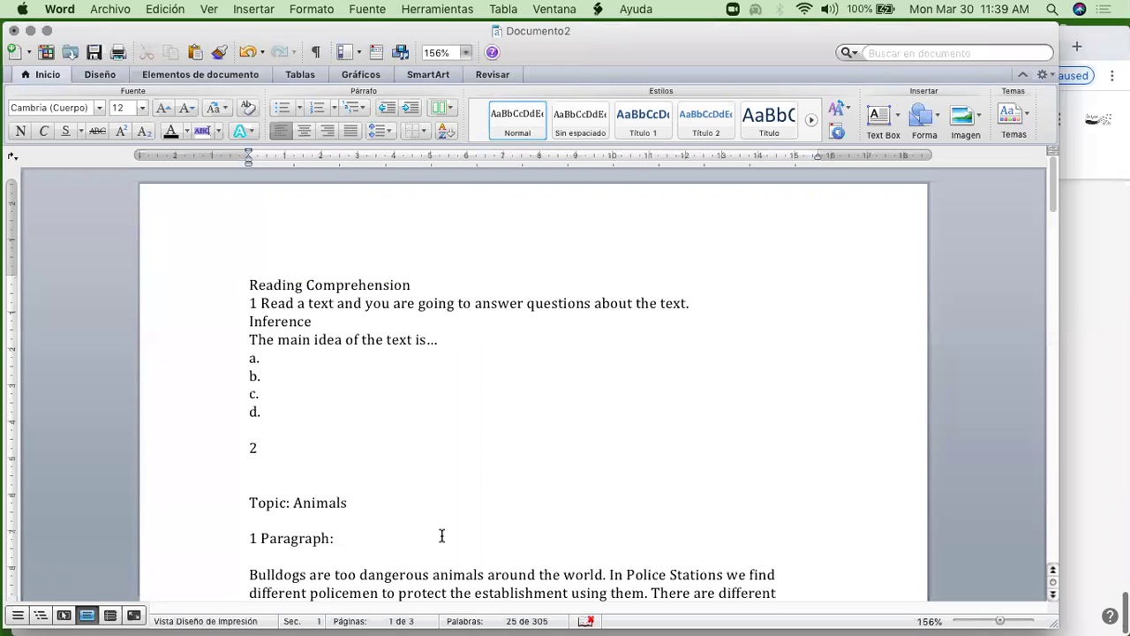
scroll(442, 535, "down", 5)
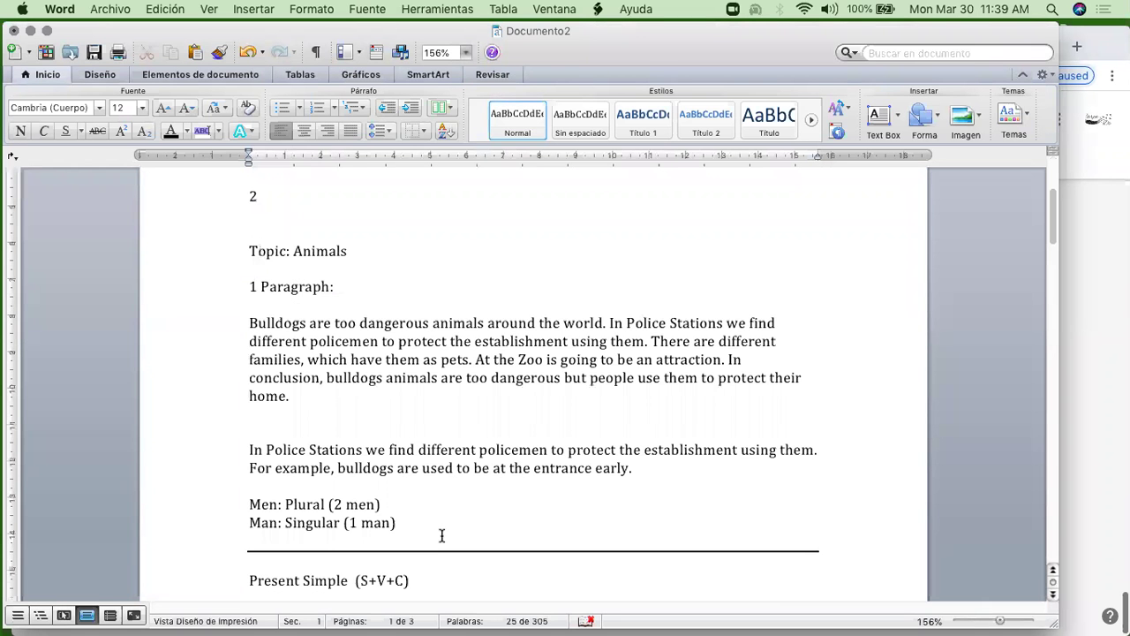
left_click(279, 188)
key("Return")
key("Return")
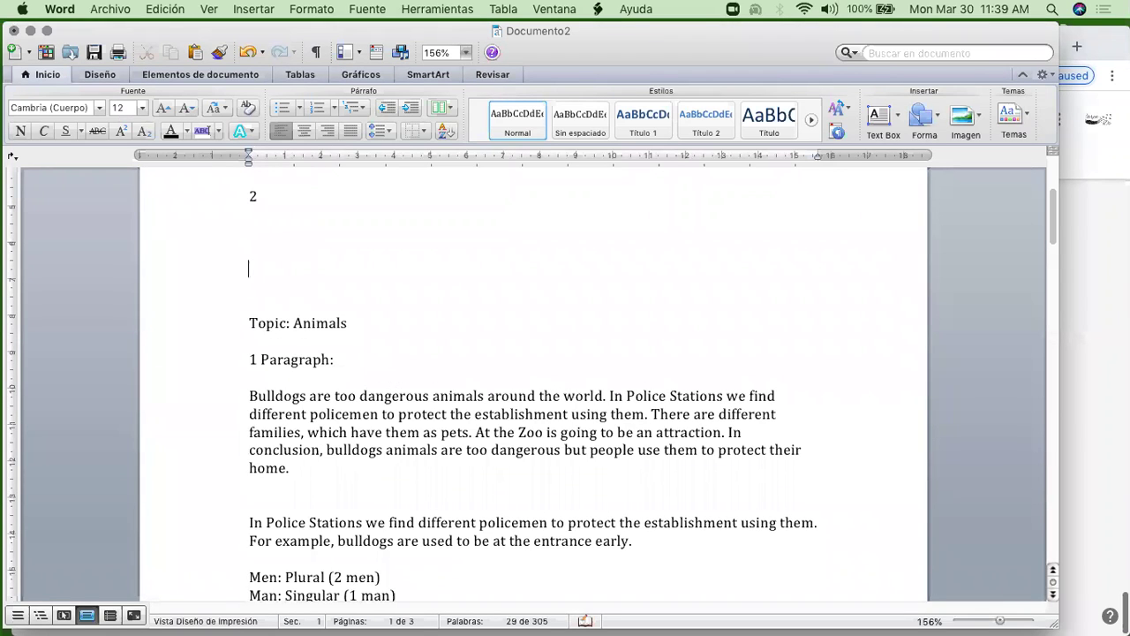
Write the fill-in-the-blank sentence "Today _____ a sunny day." below number 2 and ignore its grammar flag
type("The")
key("BackSpace")
key("BackSpace")
key("BackSpace")
type("Todauy")
key("BackSpace")
key("BackSpace")
type("y _____")
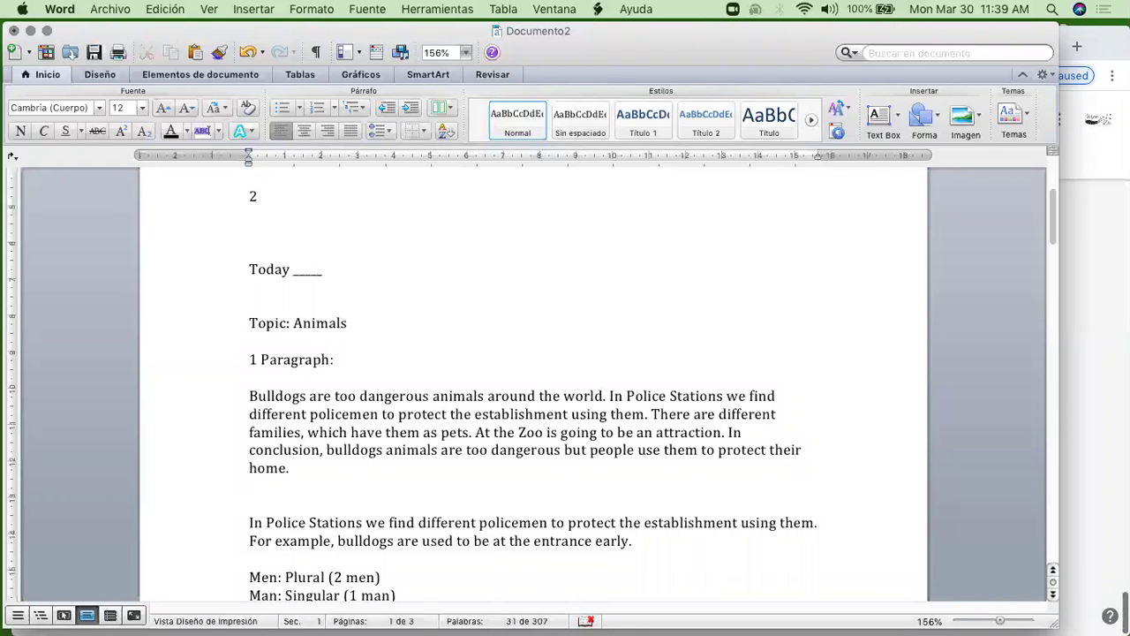
type(" a sunny day.")
key("Return")
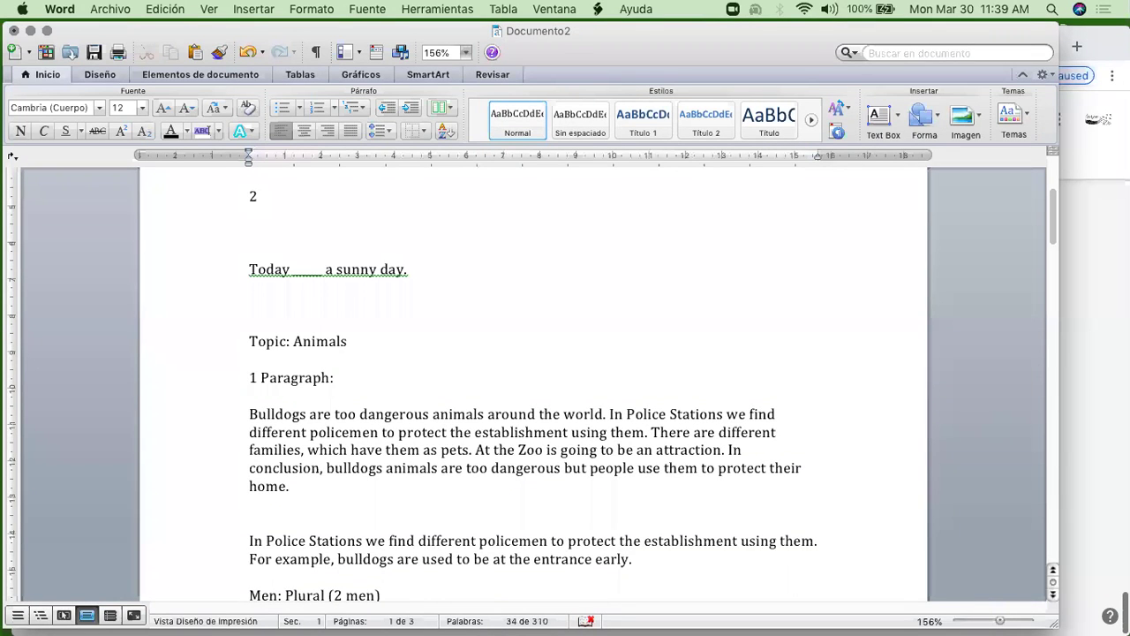
key("Return")
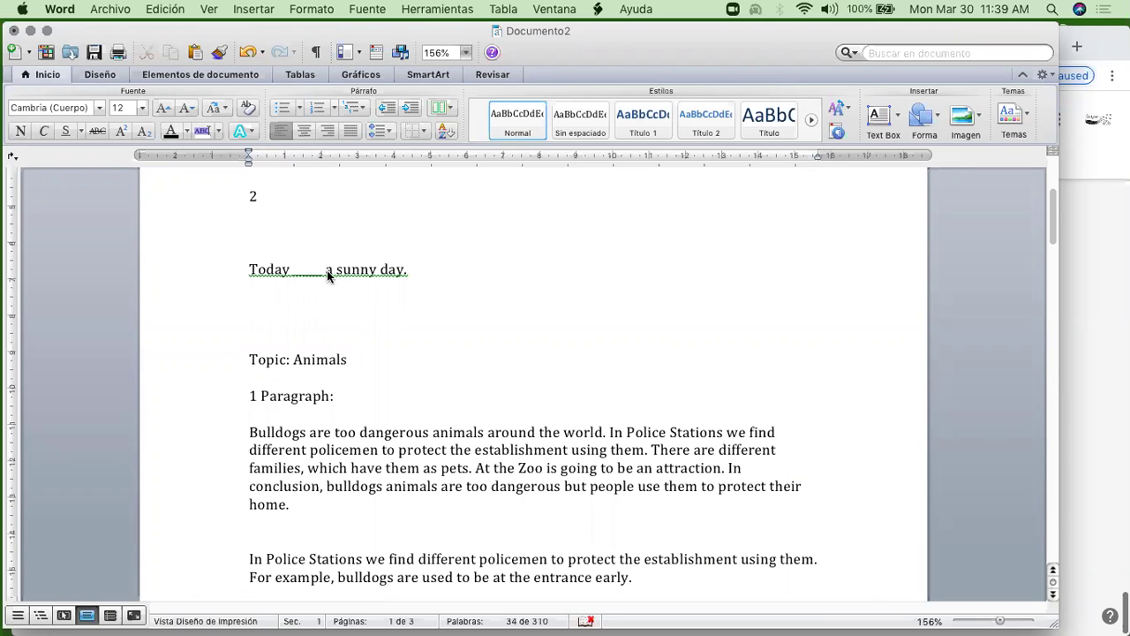
right_click(344, 272)
left_click(376, 311)
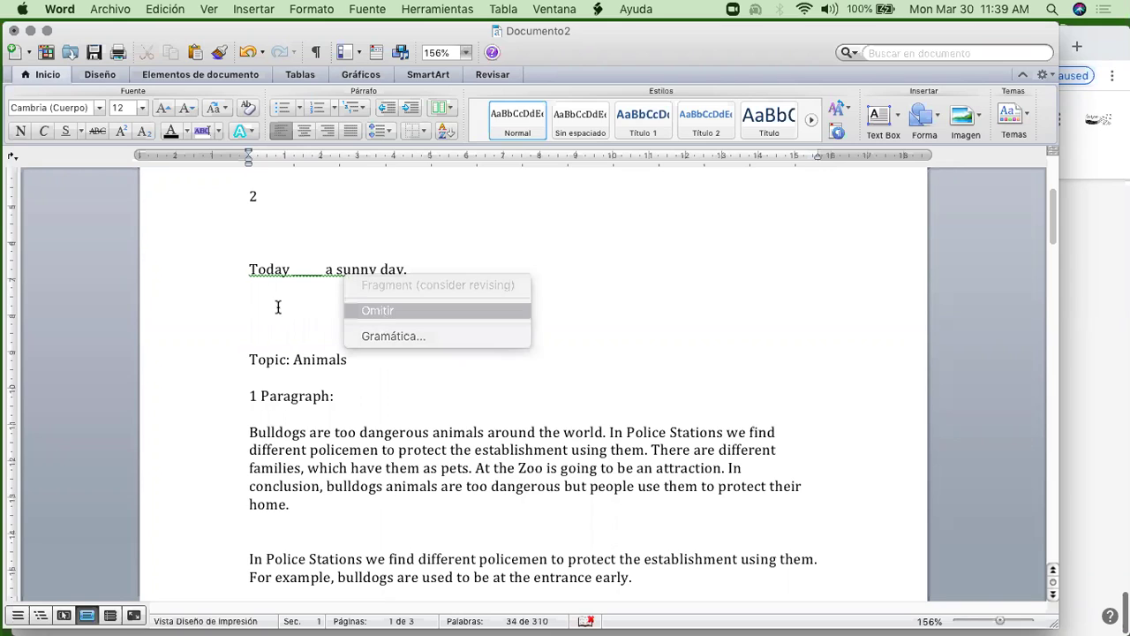
Start a lettered answer list below the sunny day sentence with options a. "is" and b. "was"
left_click(277, 306)
type("a.")
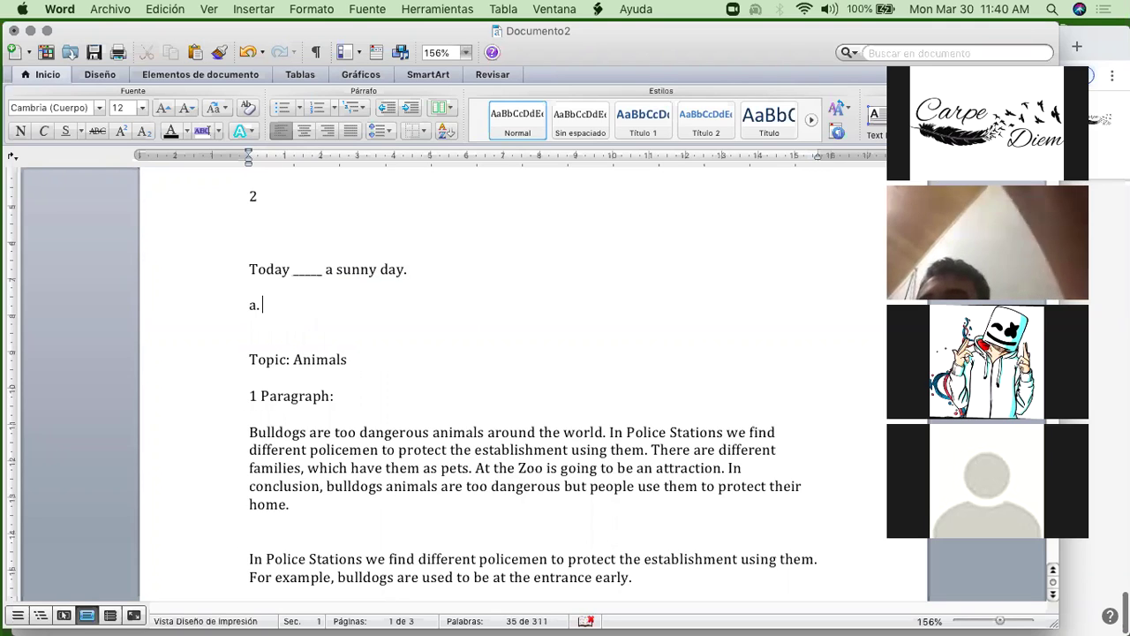
type(" is")
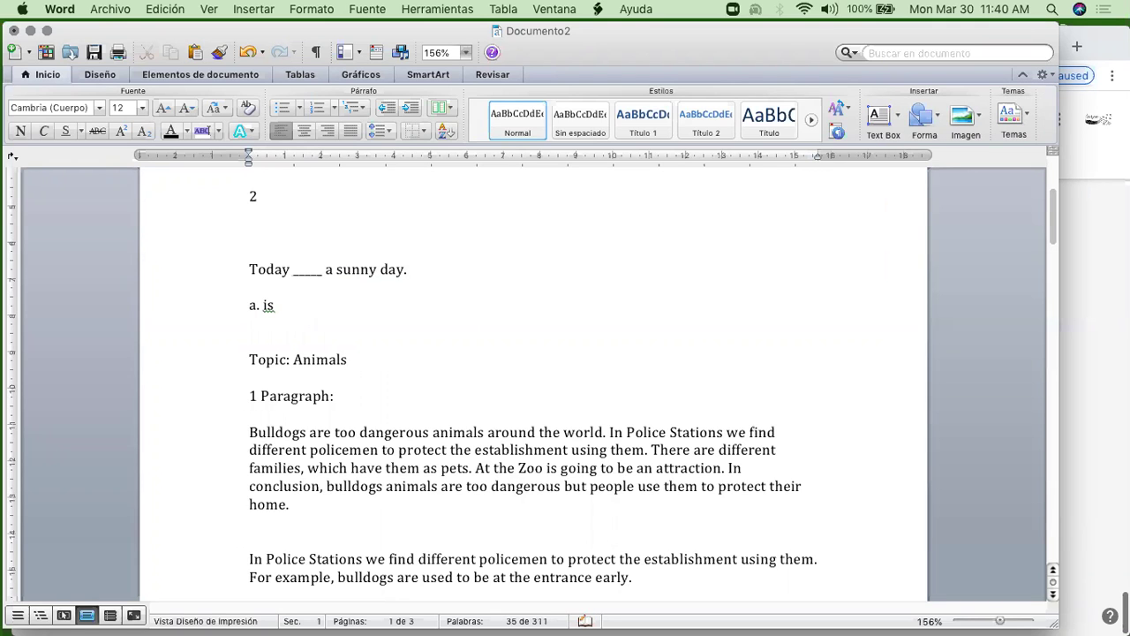
key("Return")
type("b. b.")
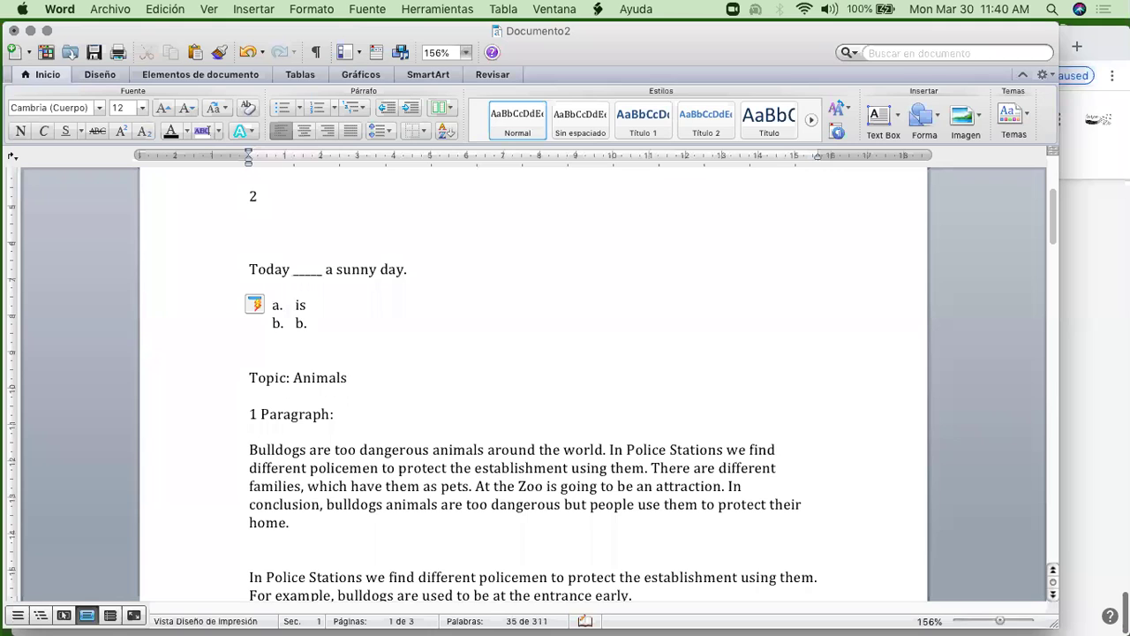
key("BackSpace")
key("BackSpace")
type("was")
Add options c. "are" and d. "were" to the lettered answer list
key("Return")
type("c.")
key("BackSpace")
key("BackSpace")
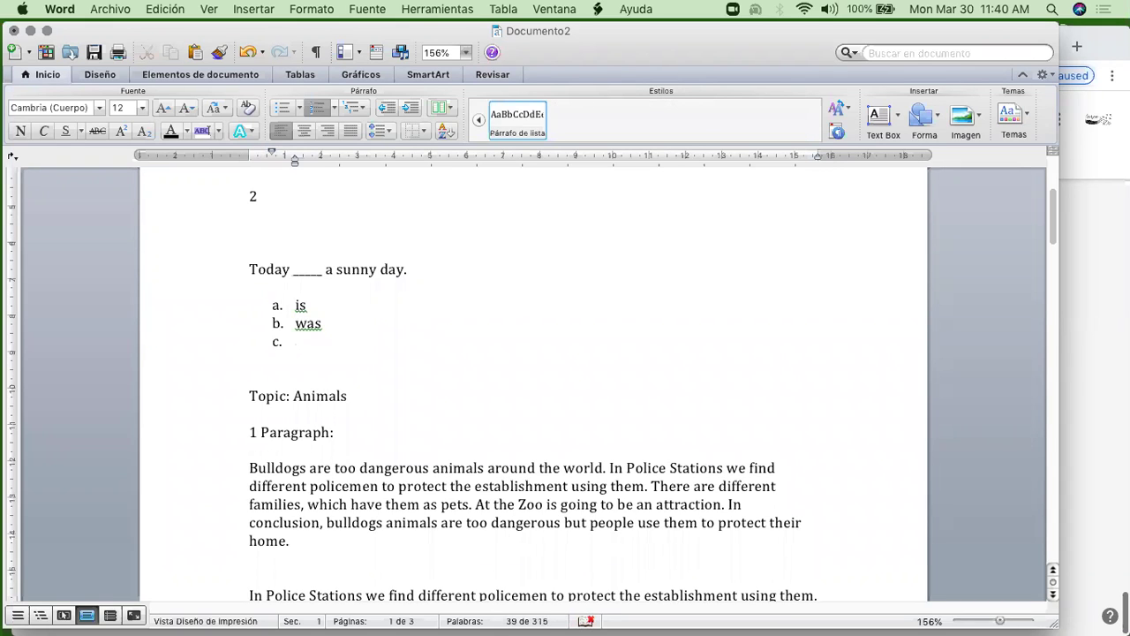
type("are")
key("Return")
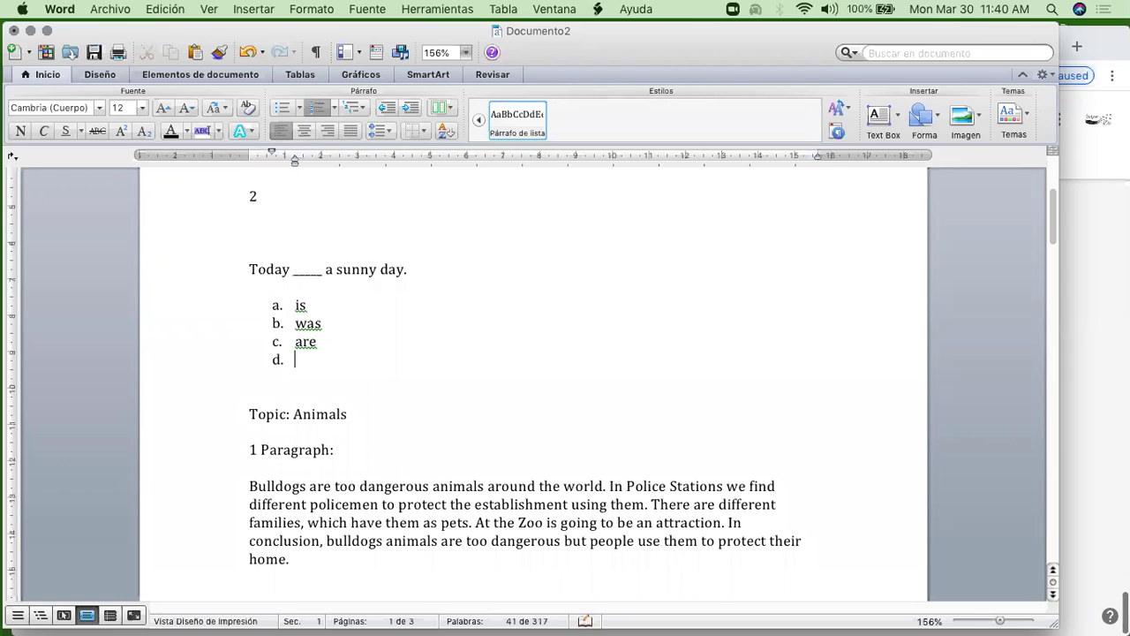
type("were")
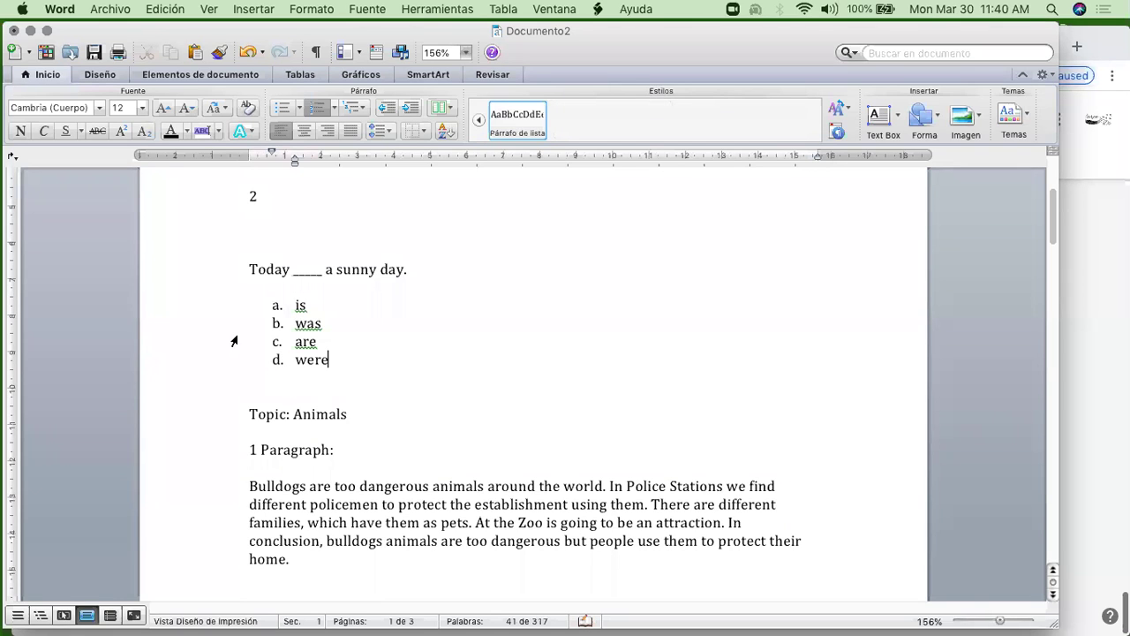